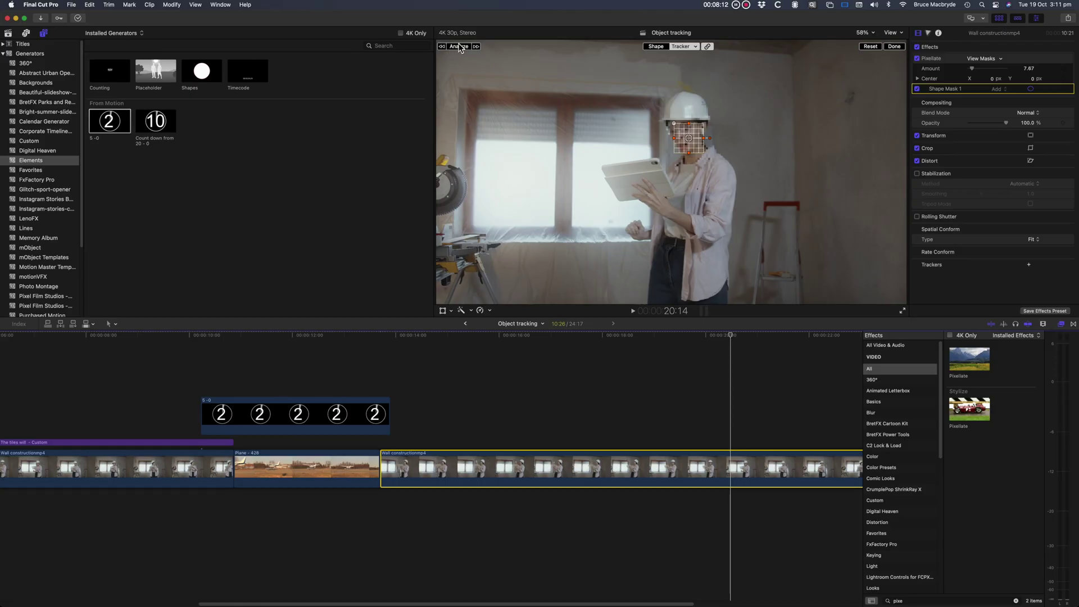
Analyze the Pixellate face mask so its Object Track follows the worker's face.
{"action": "left_click", "coordinate": [458, 46]}
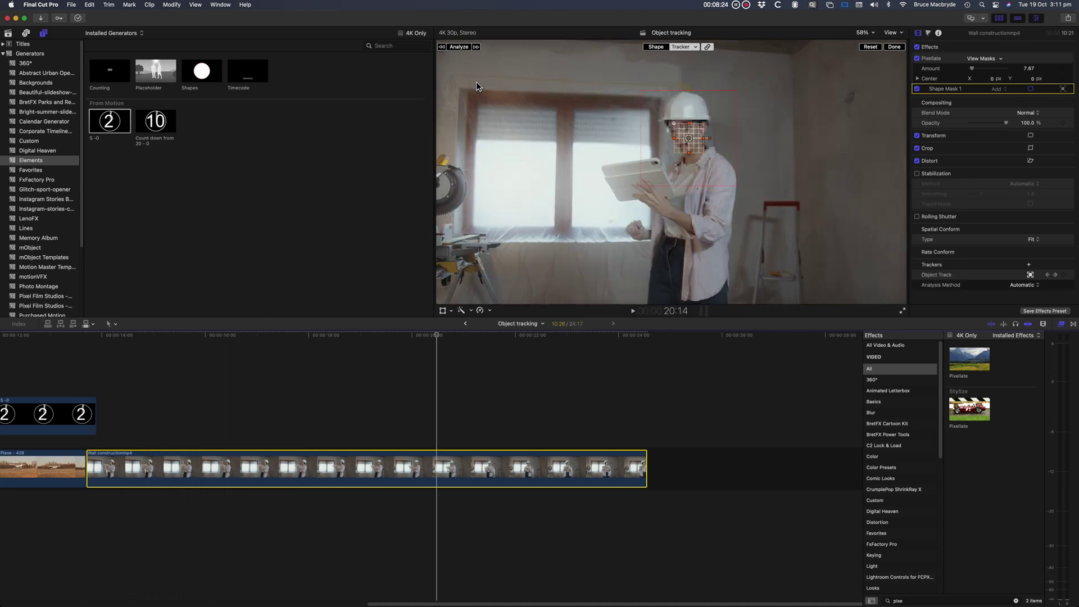
Turn off Rotation in the title's tracker options and play the title back from 0:00.
{"action": "left_click", "coordinate": [100, 337]}
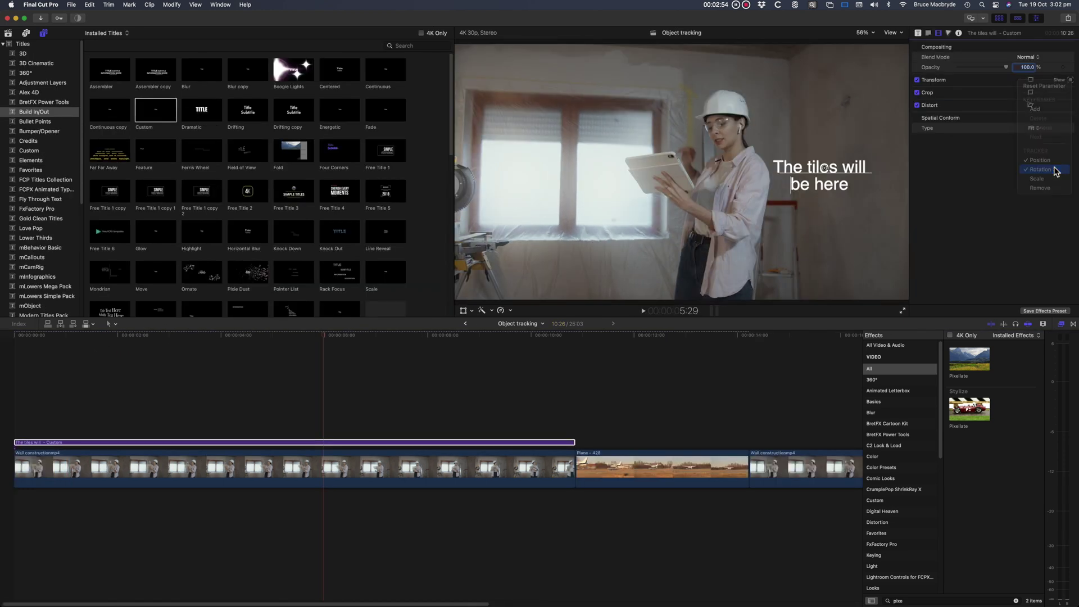
{"action": "left_click", "coordinate": [1055, 172]}
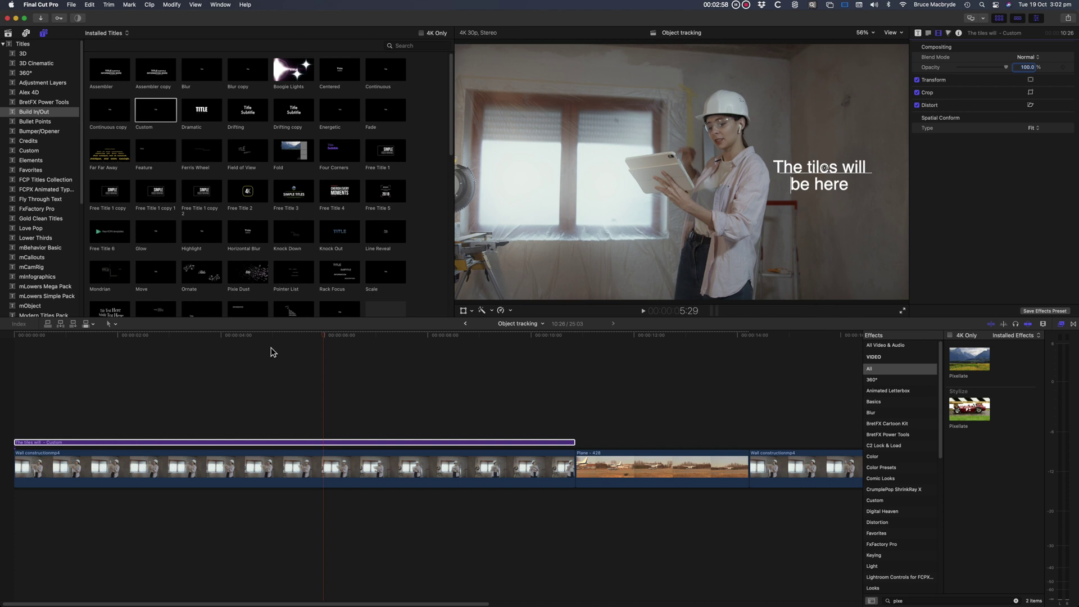
{"action": "left_click_drag", "start_coordinate": [329, 336], "coordinate": [8, 388]}
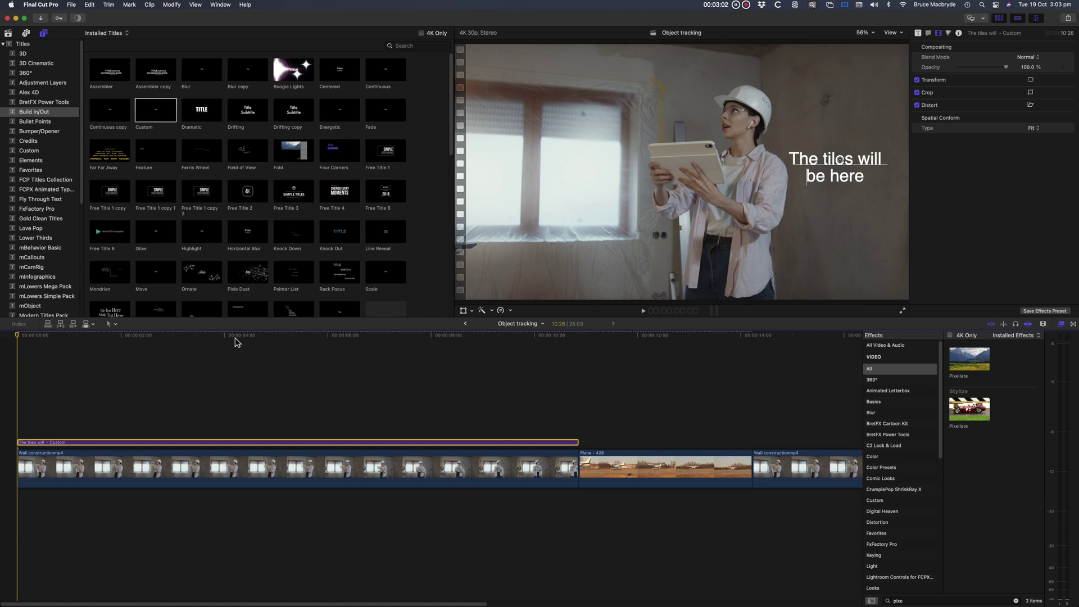
{"action": "key", "text": "space"}
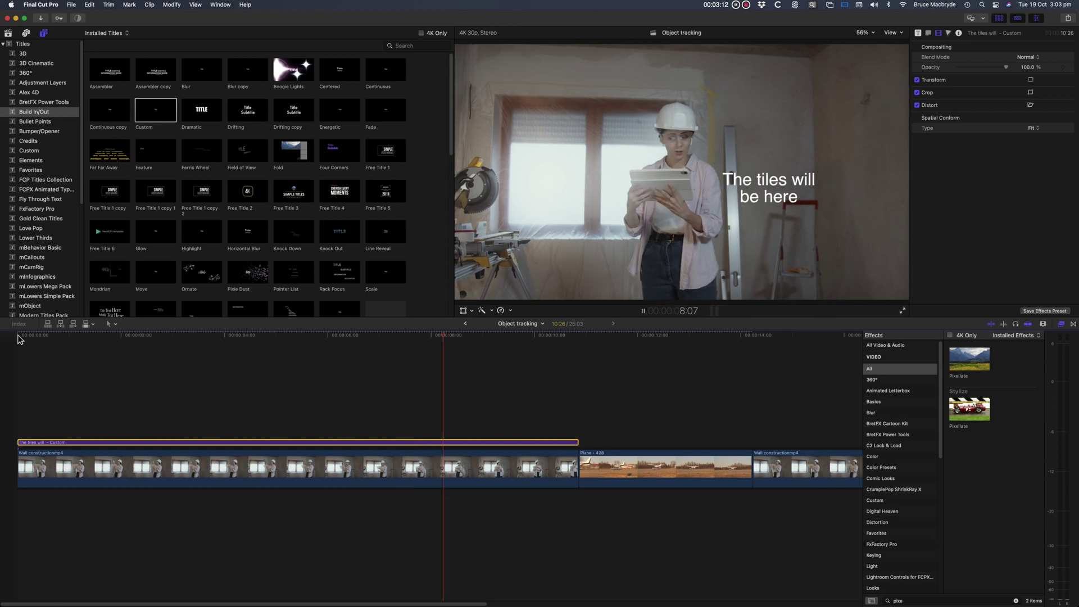
{"action": "key", "text": "space"}
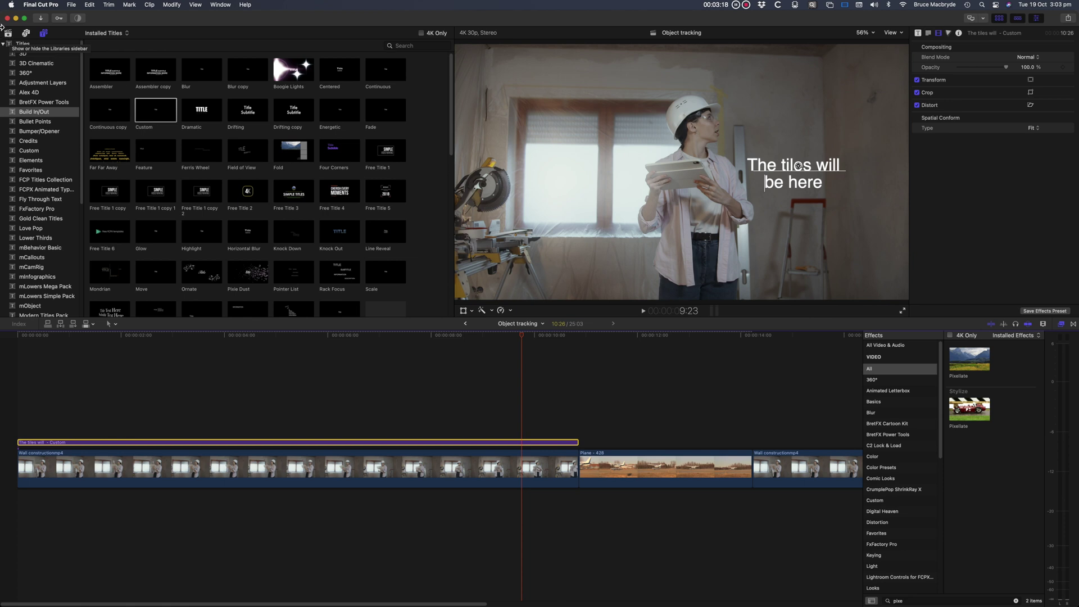
Select the first Wall constructionmp4 clip and show its Video inspector settings.
{"action": "left_click", "coordinate": [42, 33]}
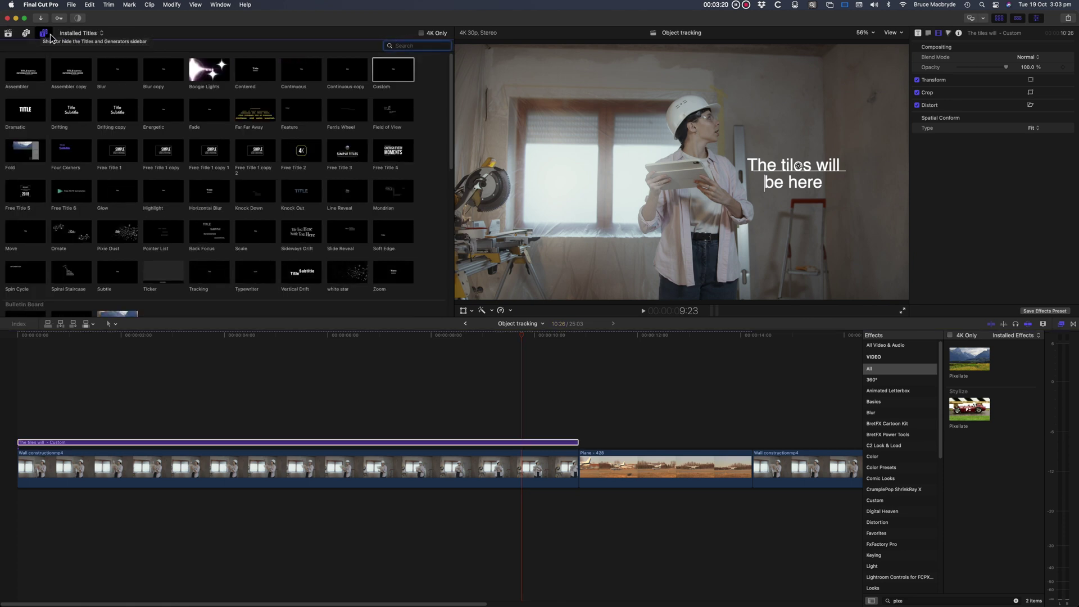
{"action": "left_click", "coordinate": [43, 34]}
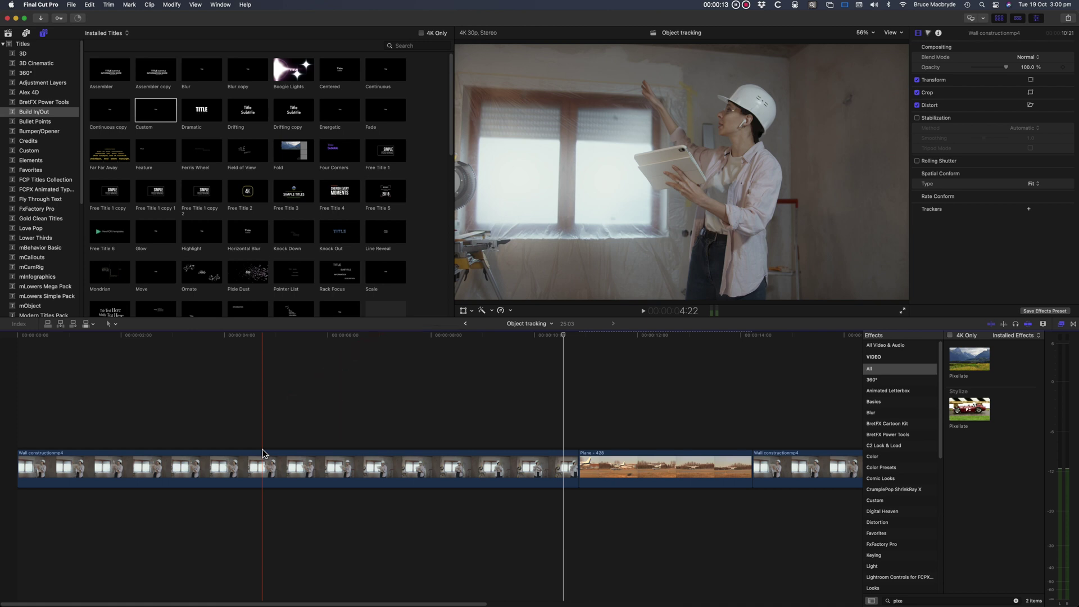
{"action": "left_click", "coordinate": [263, 463]}
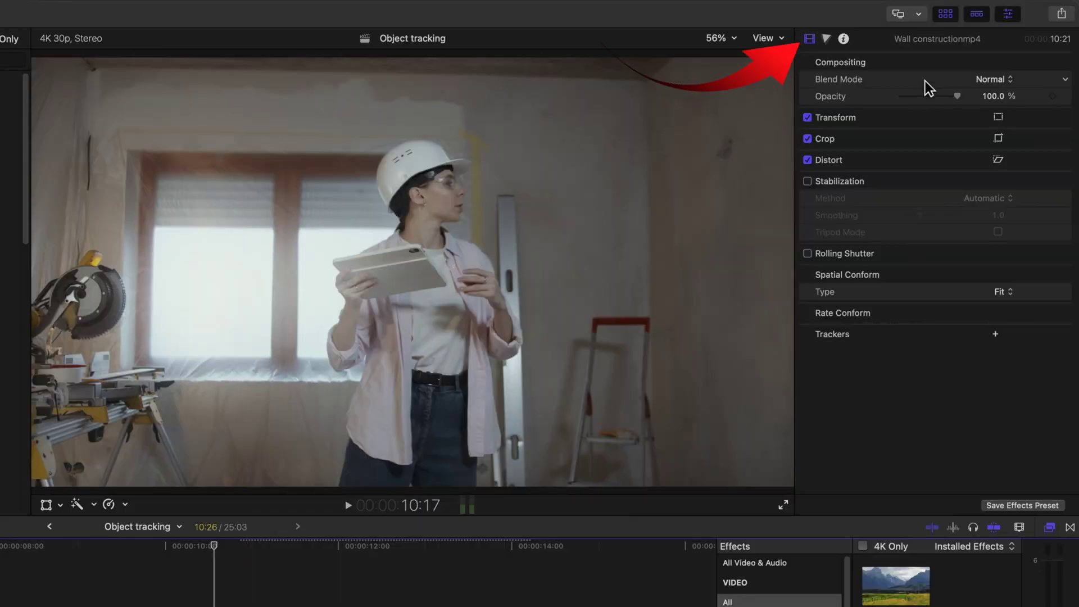
{"action": "left_click", "coordinate": [811, 41]}
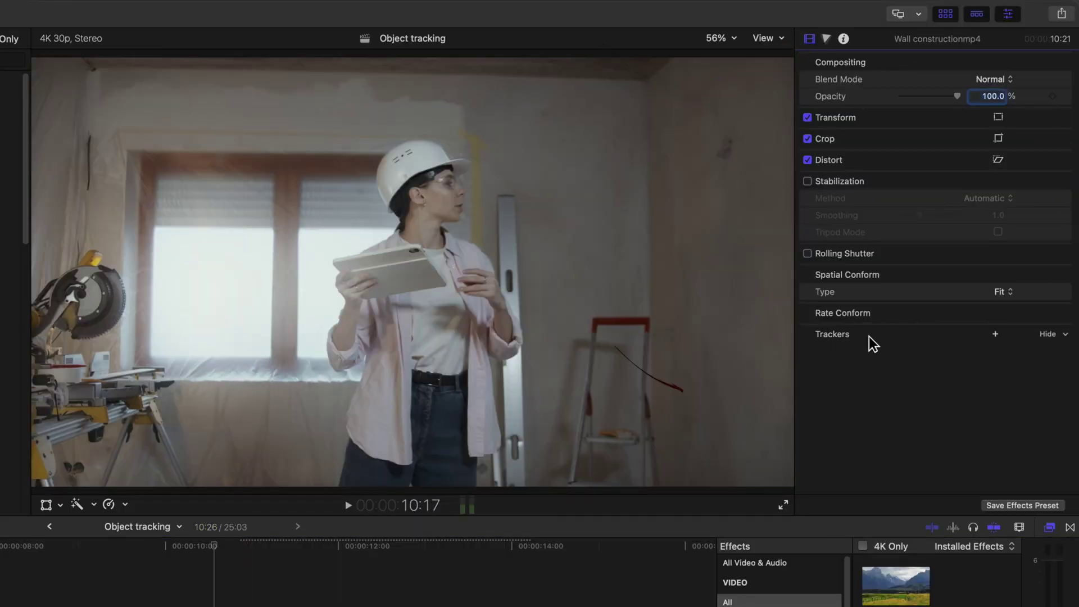
Add an object tracker to the clip, keeping the Automatic analysis method.
{"action": "left_click", "coordinate": [995, 335]}
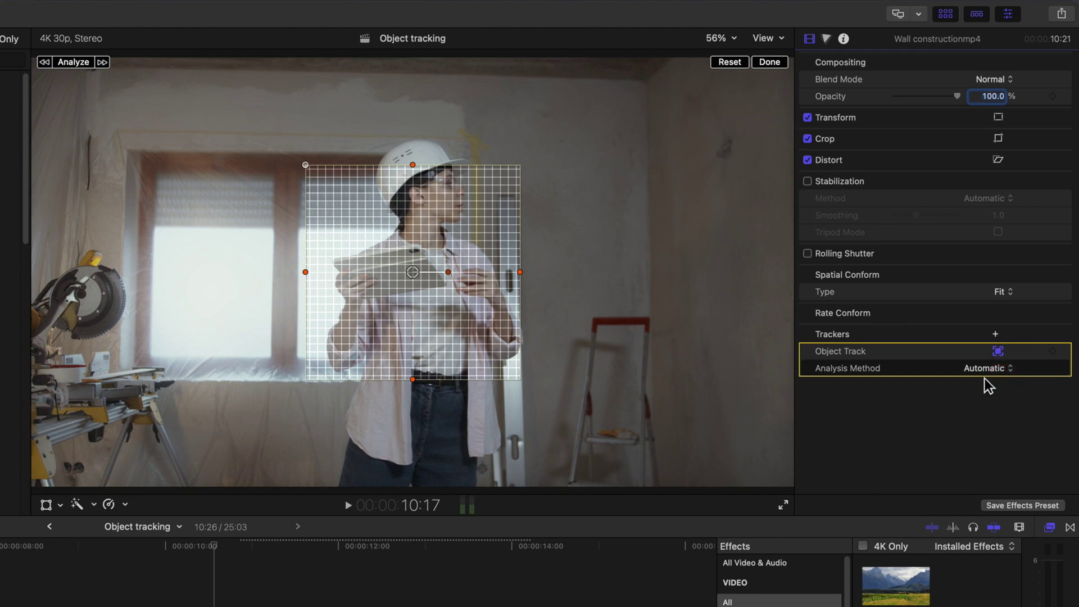
{"action": "left_click", "coordinate": [1012, 371]}
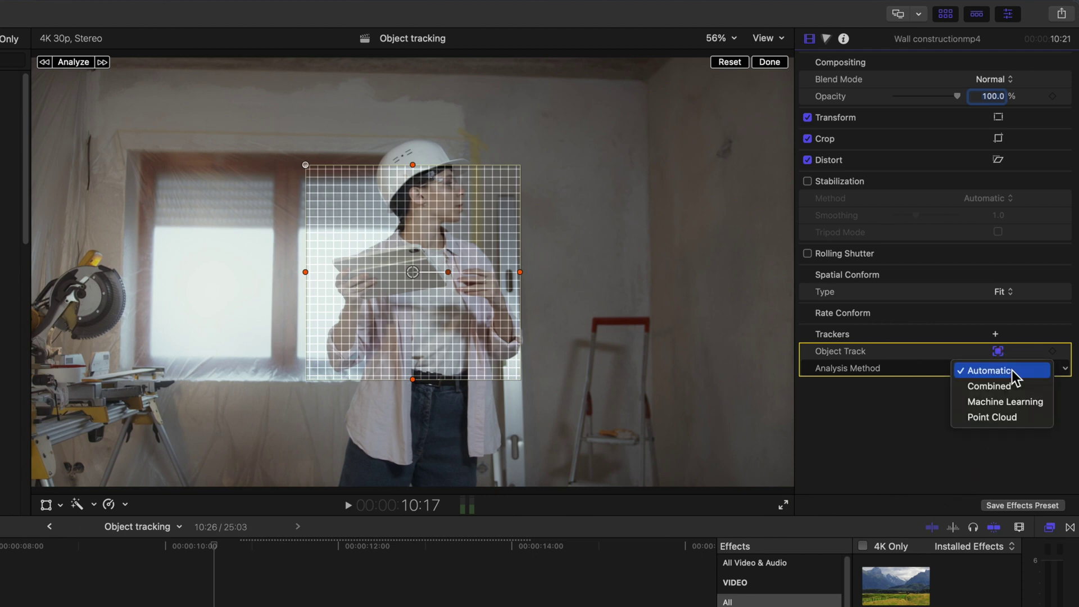
{"action": "left_click", "coordinate": [896, 397]}
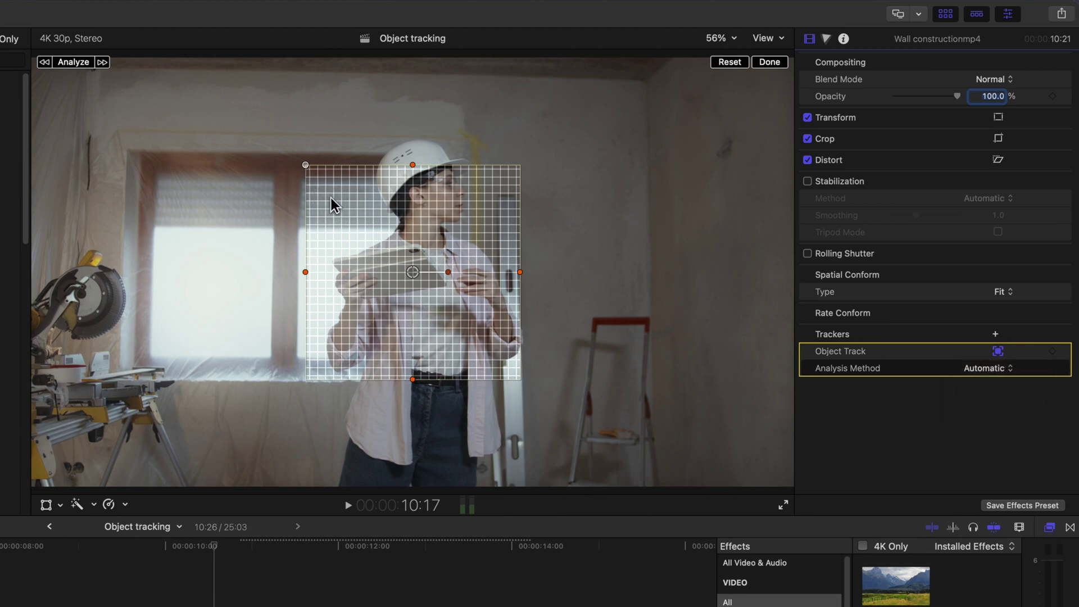
Reshape the tracker area into a small ellipse sized to the worker's head.
{"action": "left_click_drag", "start_coordinate": [306, 166], "coordinate": [373, 189]}
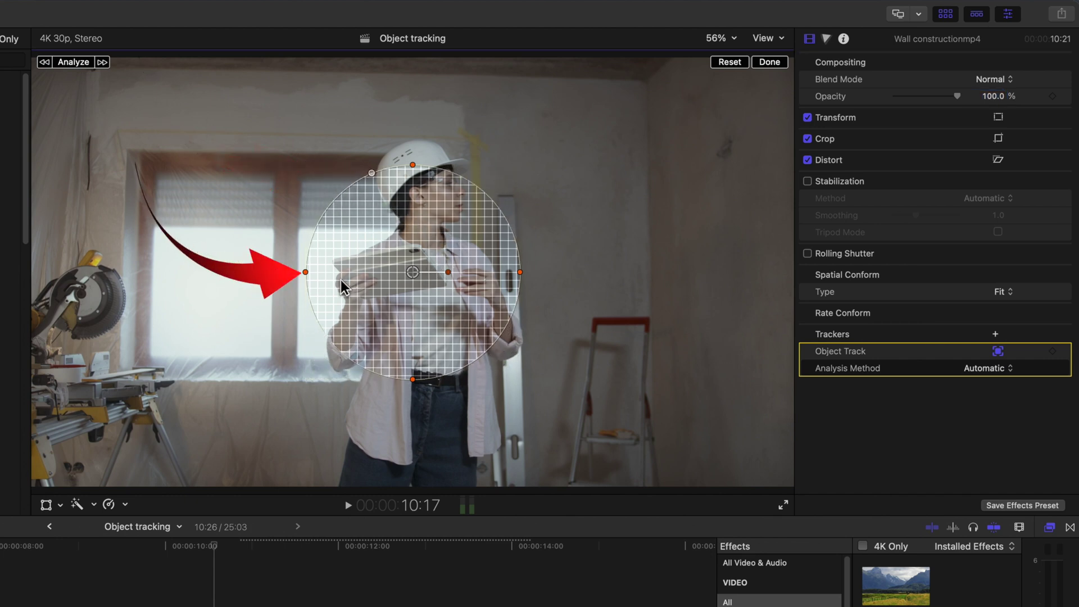
{"action": "left_click_drag", "start_coordinate": [305, 272], "coordinate": [338, 272]}
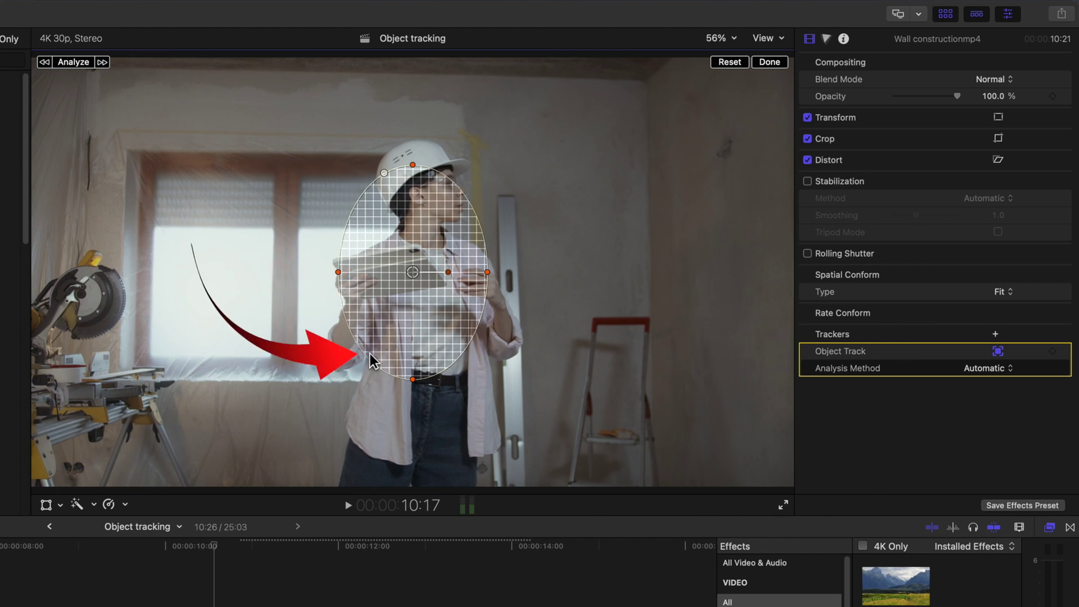
{"action": "mouse_move", "coordinate": [413, 379]}
{"action": "left_mouse_down"}
{"action": "mouse_move", "coordinate": [412, 310]}
{"action": "mouse_move", "coordinate": [447, 247]}
{"action": "mouse_move", "coordinate": [443, 231]}
{"action": "left_mouse_up"}
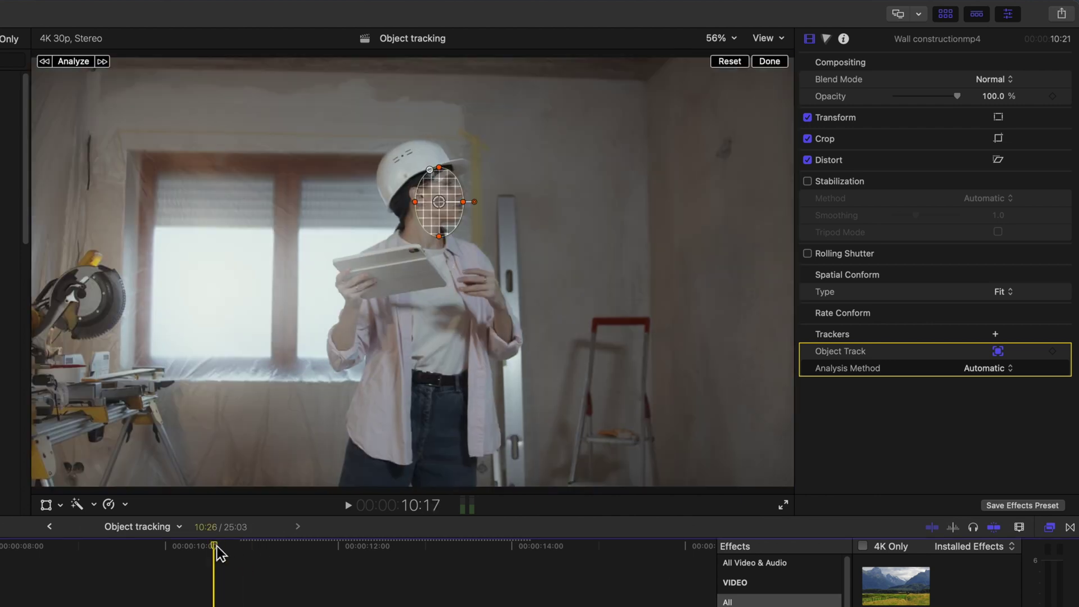
At the clip's first frame, place the tracker ellipse on the worker's face and analyze it.
{"action": "left_click_drag", "start_coordinate": [219, 553], "coordinate": [1, 558]}
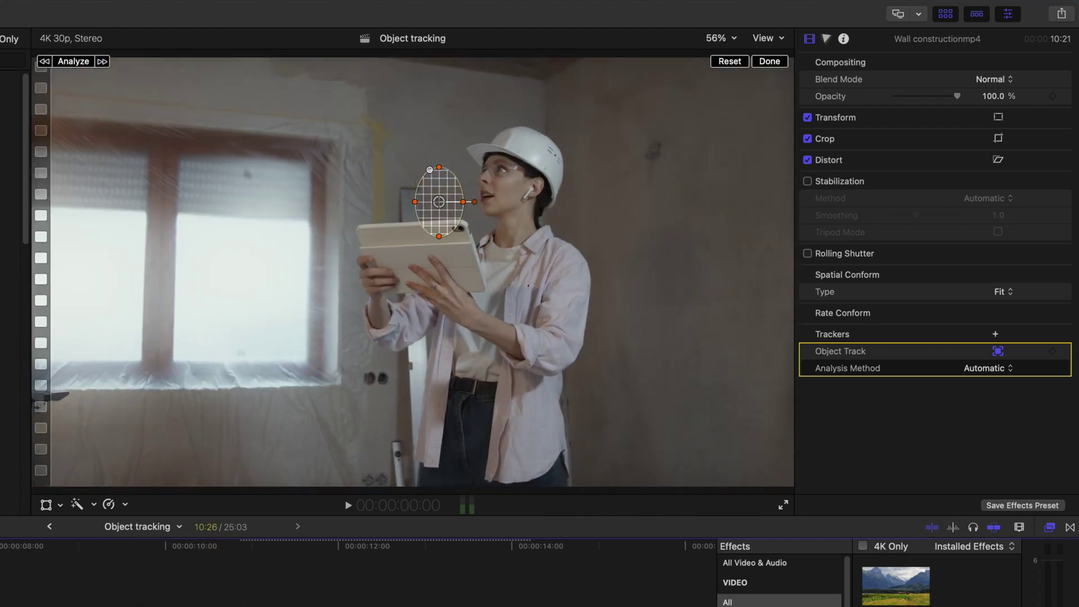
{"action": "left_click_drag", "start_coordinate": [452, 212], "coordinate": [522, 197]}
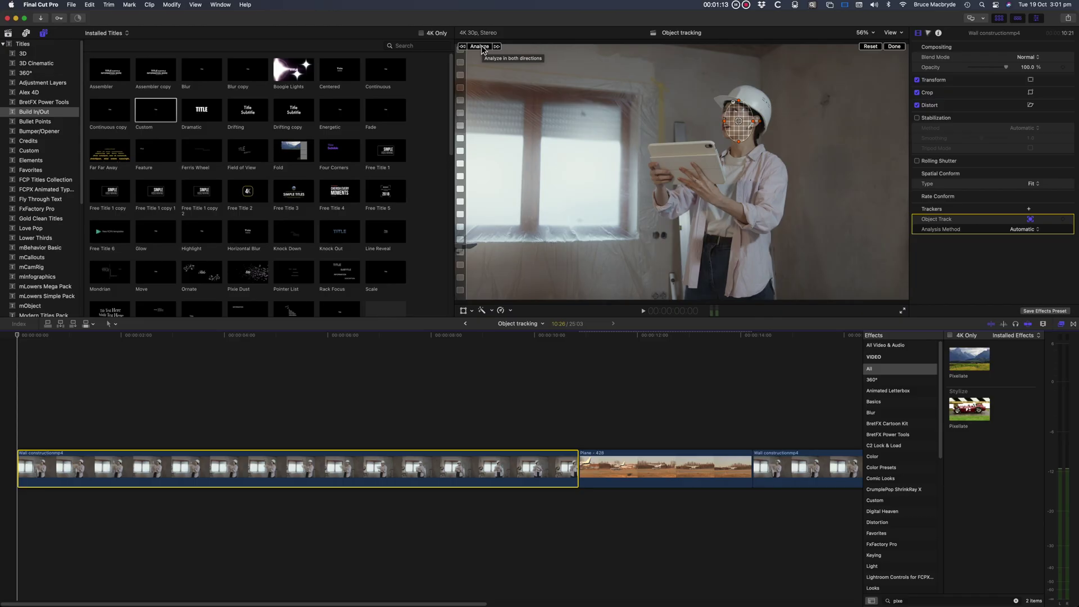
{"action": "left_click", "coordinate": [479, 46]}
Place a Custom title above the clip, extend it about 4 seconds, and move its text right of her head.
{"action": "left_click", "coordinate": [137, 110]}
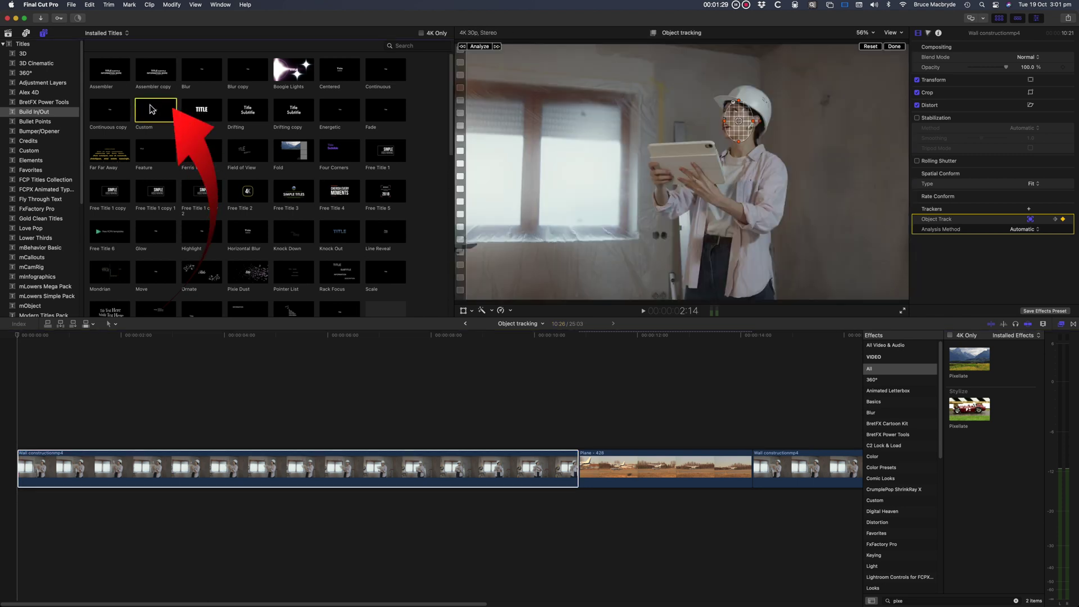
{"action": "left_click_drag", "start_coordinate": [151, 110], "coordinate": [31, 428]}
{"action": "left_click_drag", "start_coordinate": [277, 442], "coordinate": [577, 444]}
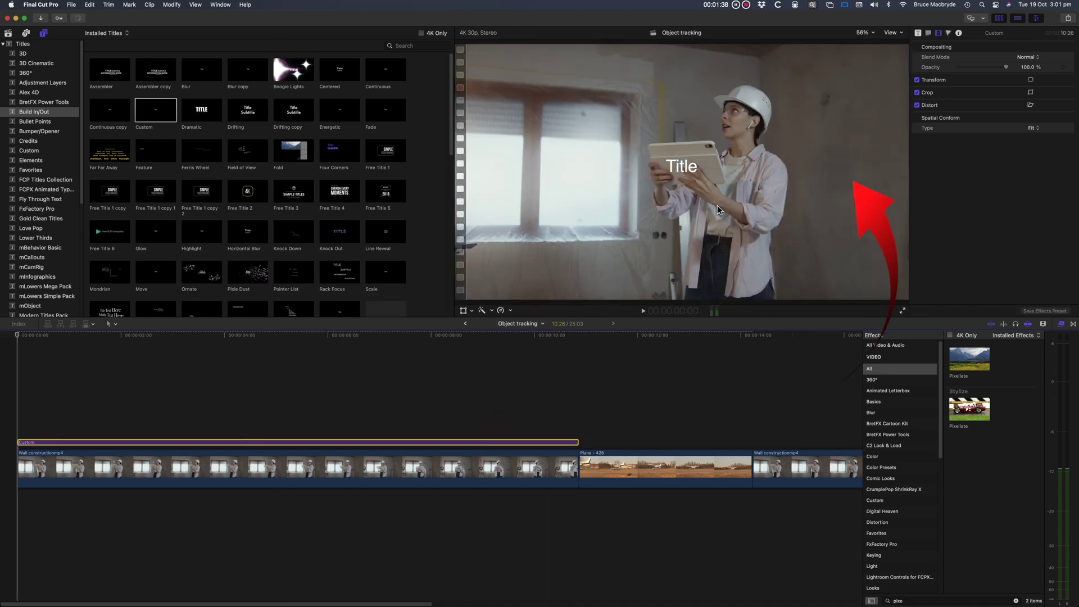
{"action": "left_click_drag", "start_coordinate": [707, 195], "coordinate": [862, 188]}
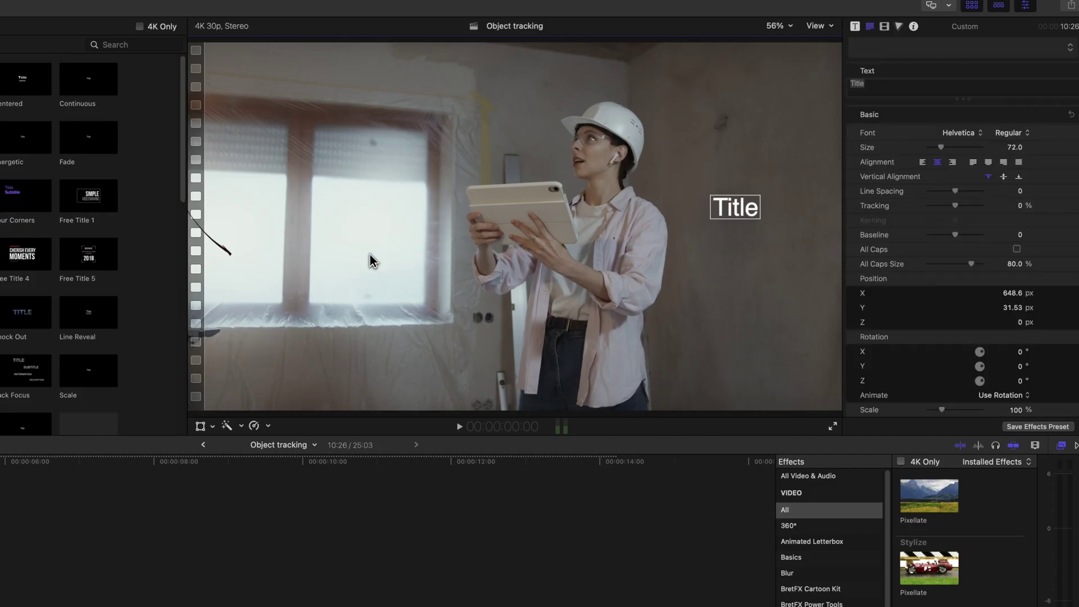
Attach the title's transform to the face Object Track as its tracker source.
{"action": "right_click", "coordinate": [378, 235]}
{"action": "left_click", "coordinate": [396, 242]}
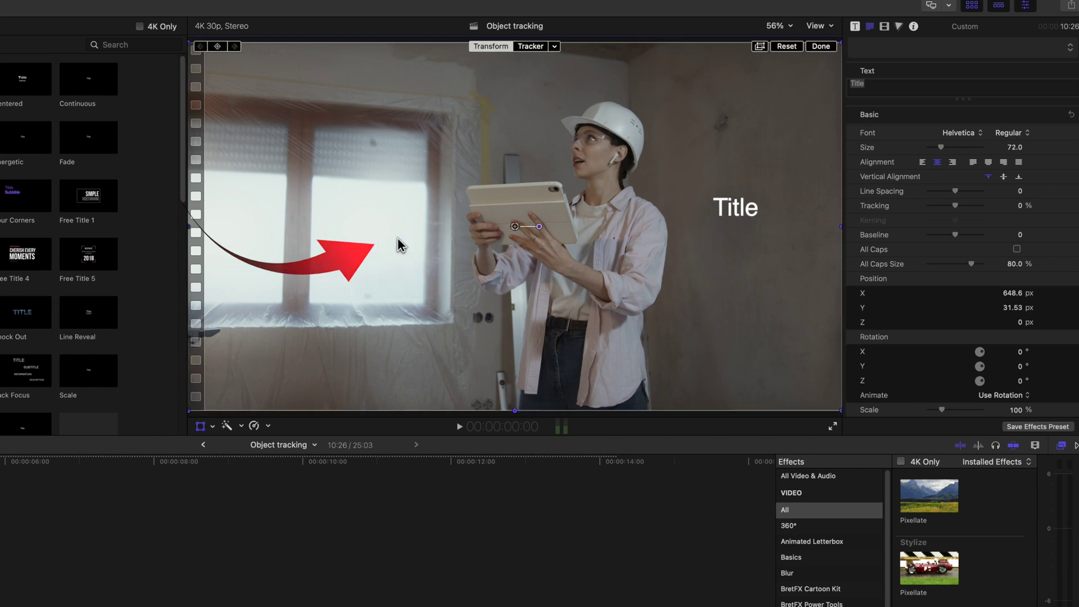
{"action": "left_click", "coordinate": [554, 48]}
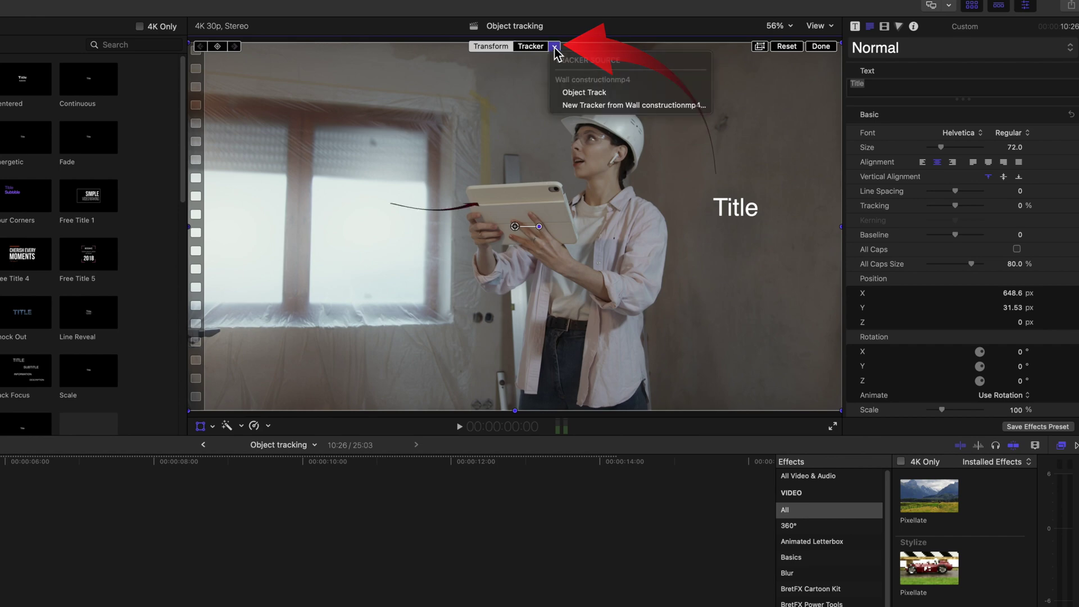
{"action": "left_click", "coordinate": [584, 92]}
Set the title text to 'The tiles will be here', breaking the line before 'be', and play it back.
{"action": "type", "text": "The "}
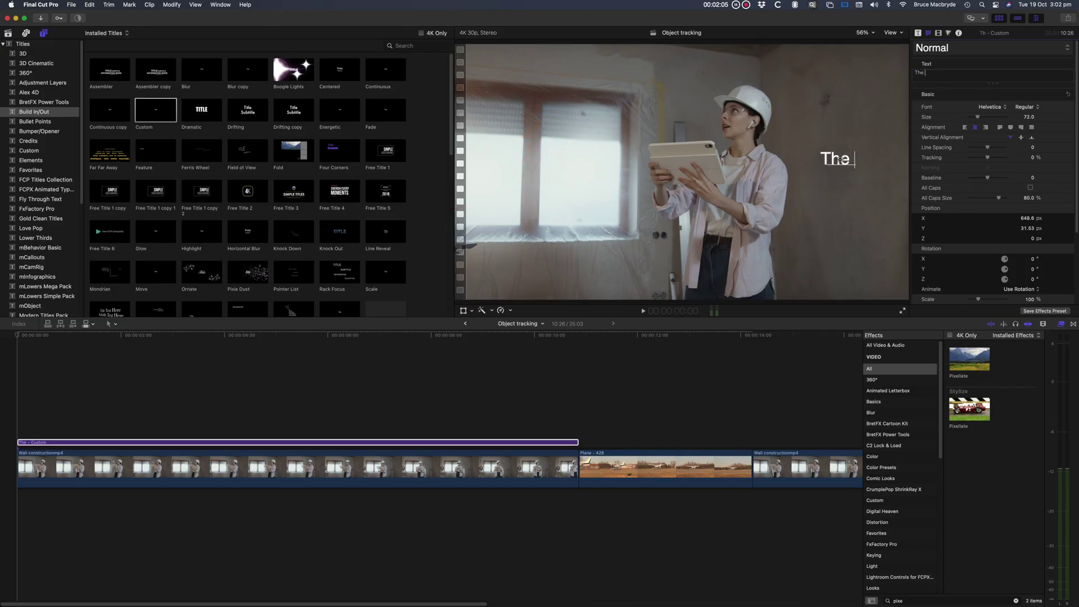
{"action": "type", "text": "tiles will be here"}
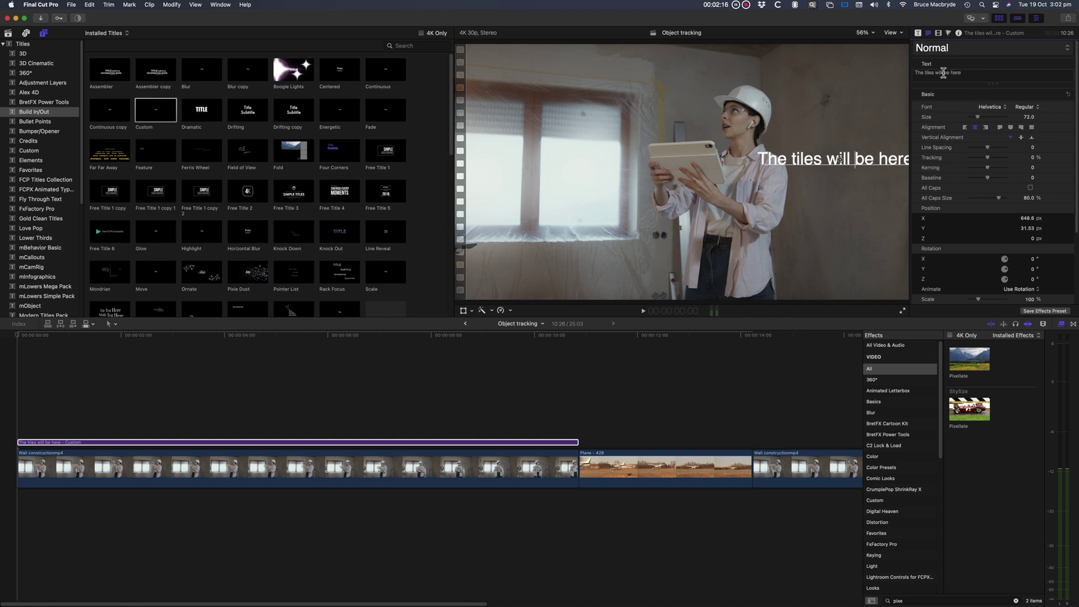
{"action": "key", "text": "Return"}
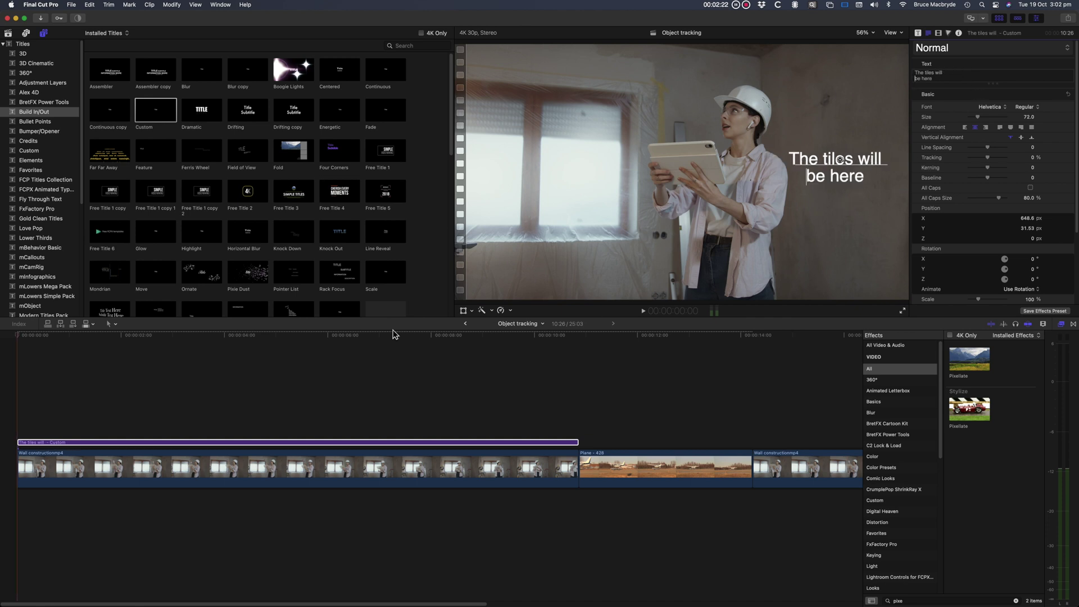
{"action": "key", "text": "Escape"}
{"action": "key", "text": "space"}
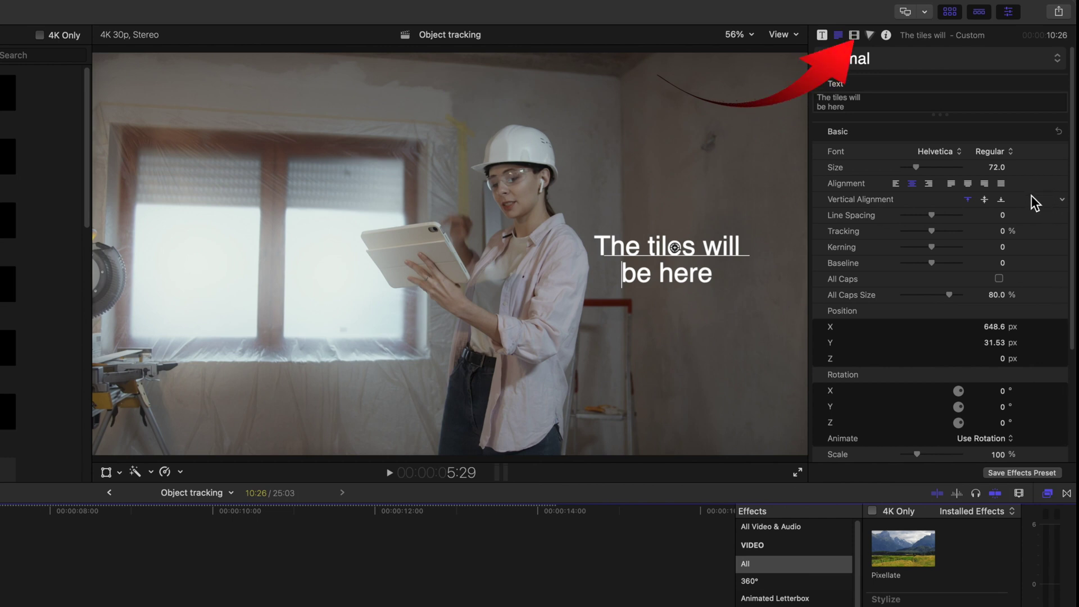
Disable Rotation in the title's Transform tracker options and preview from the project start.
{"action": "left_click", "coordinate": [854, 36]}
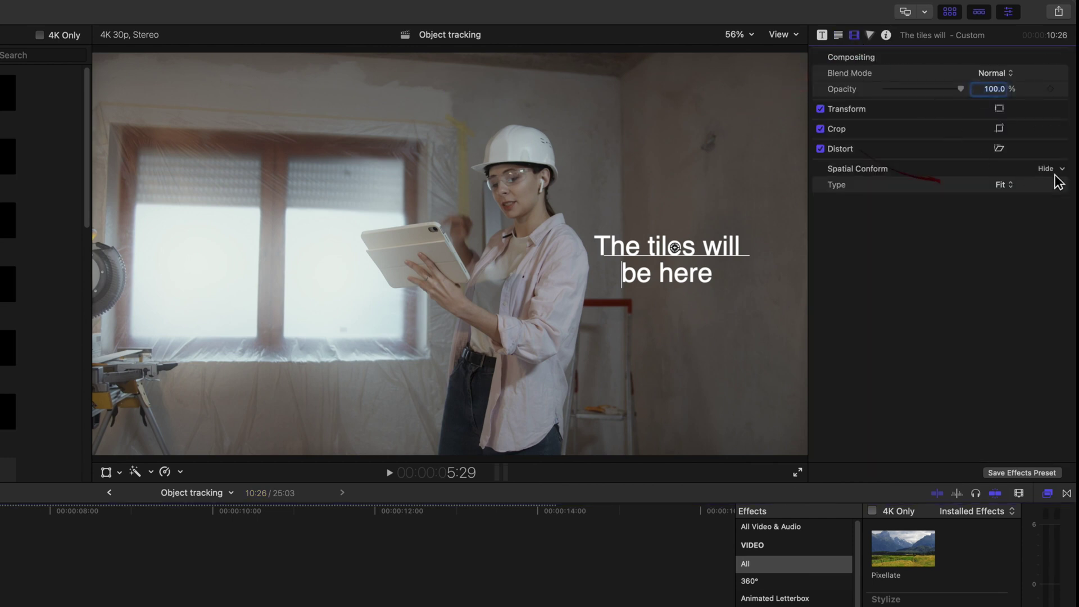
{"action": "left_click", "coordinate": [1063, 110]}
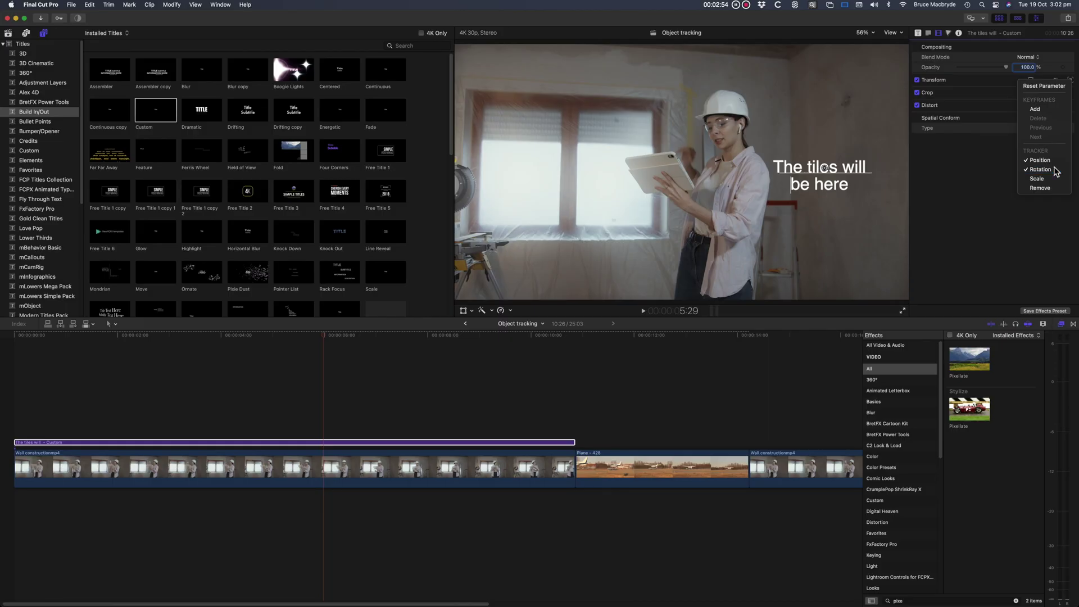
{"action": "left_click", "coordinate": [1038, 250]}
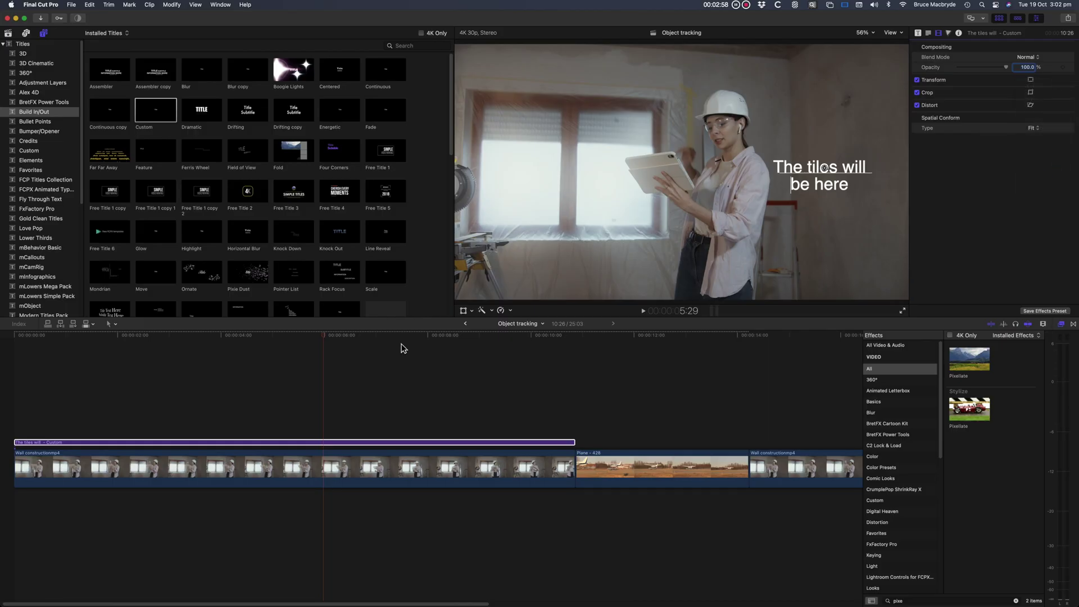
{"action": "key", "text": "Home"}
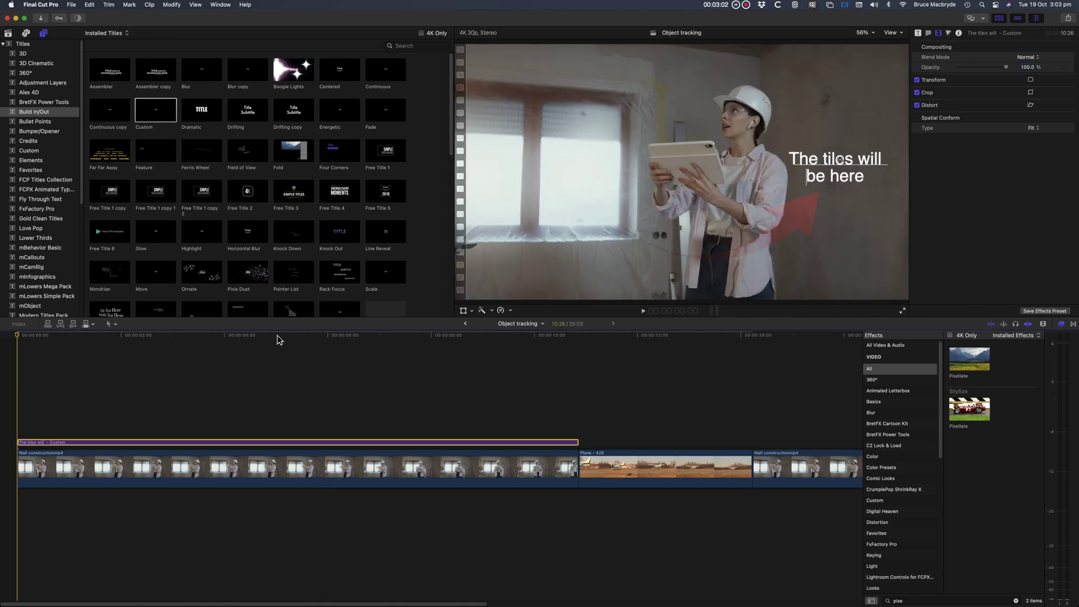
{"action": "key", "text": "space"}
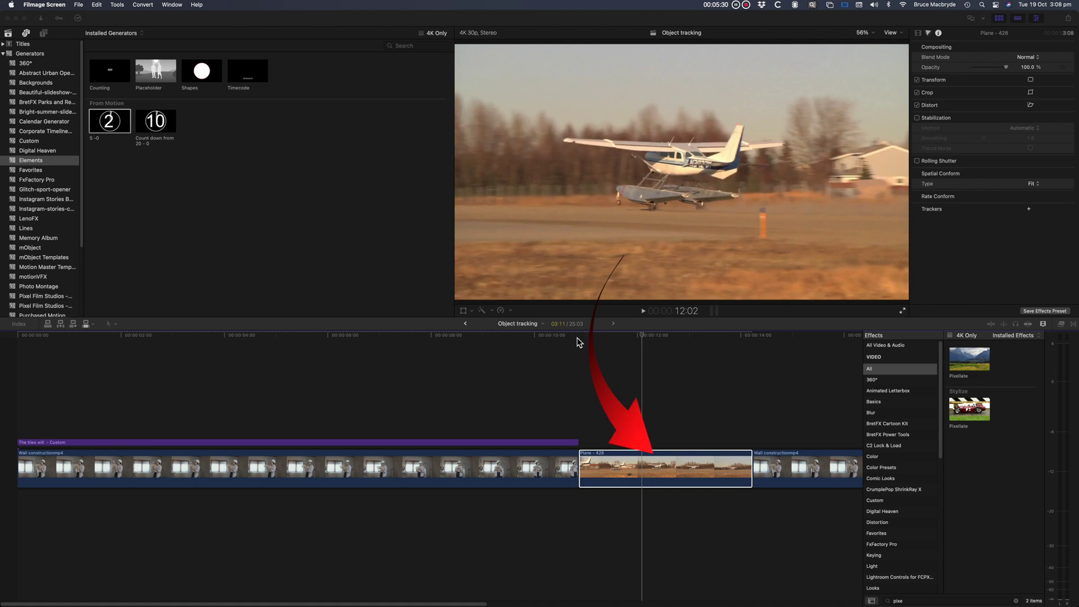
Add an object tracker to the plane clip, shrink it onto the tail fin, and analyze it.
{"action": "left_click", "coordinate": [639, 461]}
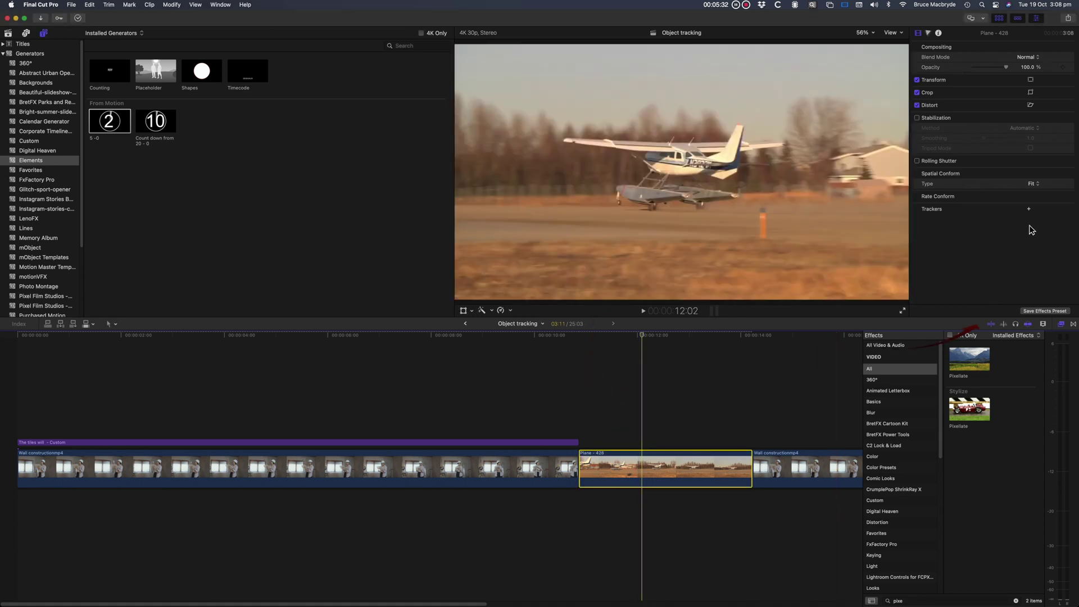
{"action": "left_click", "coordinate": [1030, 209]}
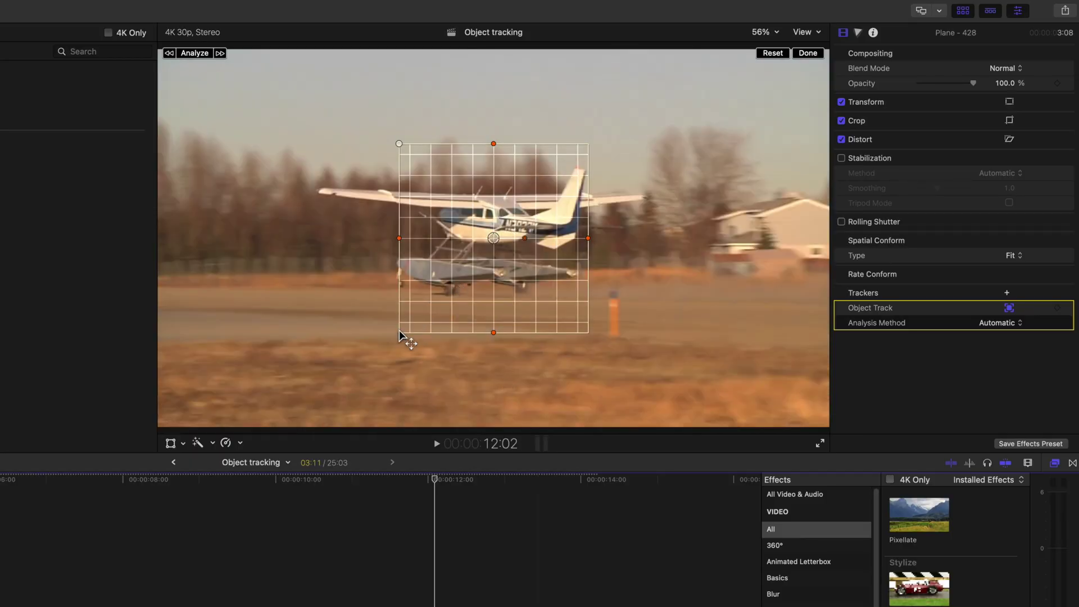
{"action": "left_click_drag", "start_coordinate": [399, 331], "coordinate": [456, 275]}
{"action": "left_click_drag", "start_coordinate": [437, 488], "coordinate": [356, 502]}
{"action": "left_click_drag", "start_coordinate": [472, 255], "coordinate": [600, 180]}
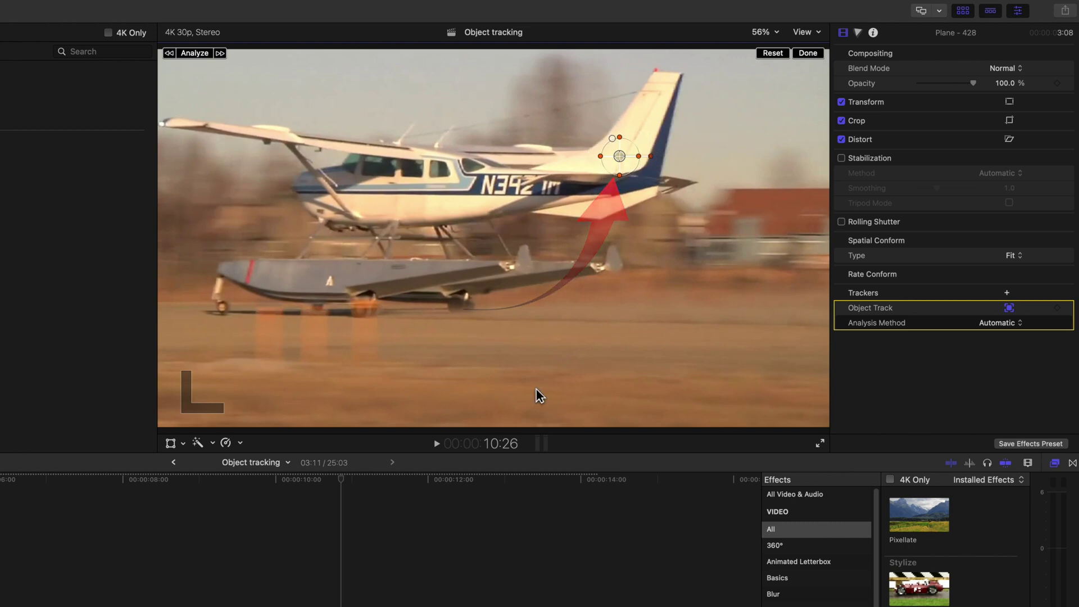
{"action": "left_click", "coordinate": [197, 54]}
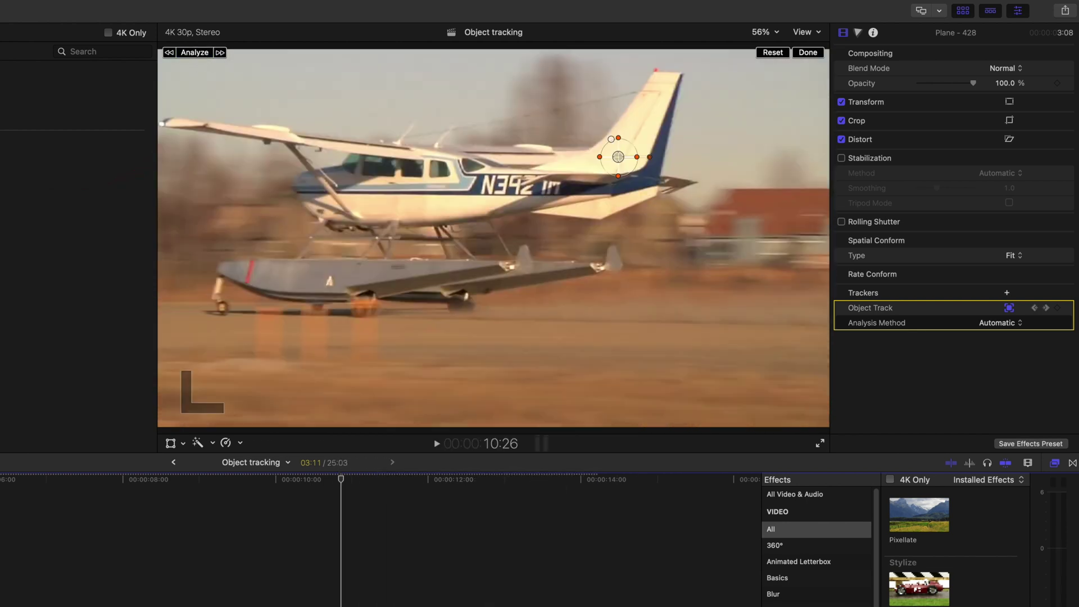
Add the 5 - 0 countdown above the plane clip, position it on the tail, and attach it to the Object Track.
{"action": "left_click_drag", "start_coordinate": [168, 446], "coordinate": [309, 585]}
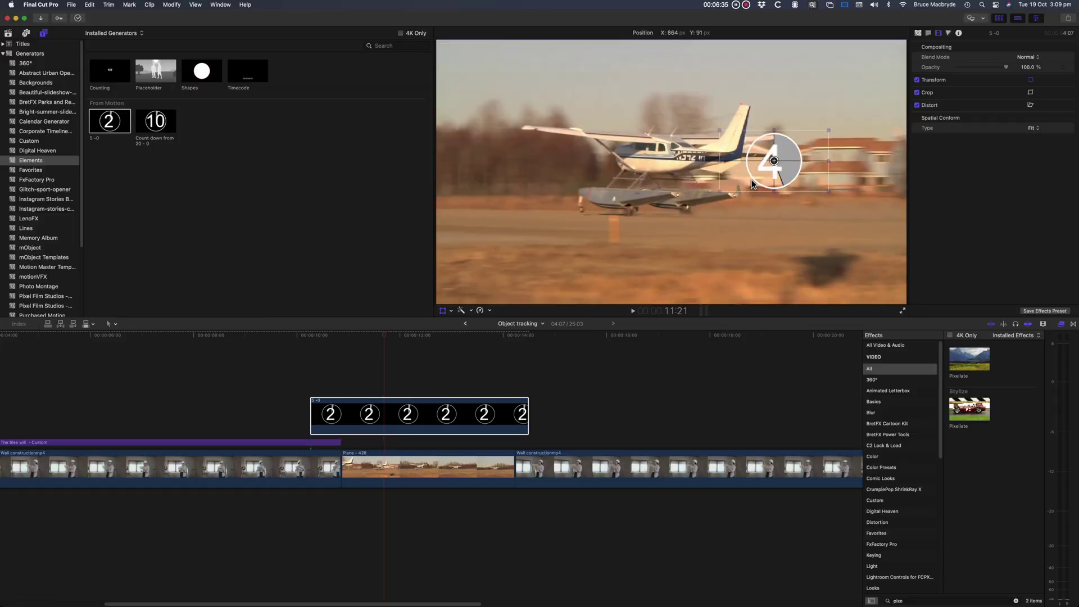
{"action": "left_click_drag", "start_coordinate": [751, 180], "coordinate": [804, 185]}
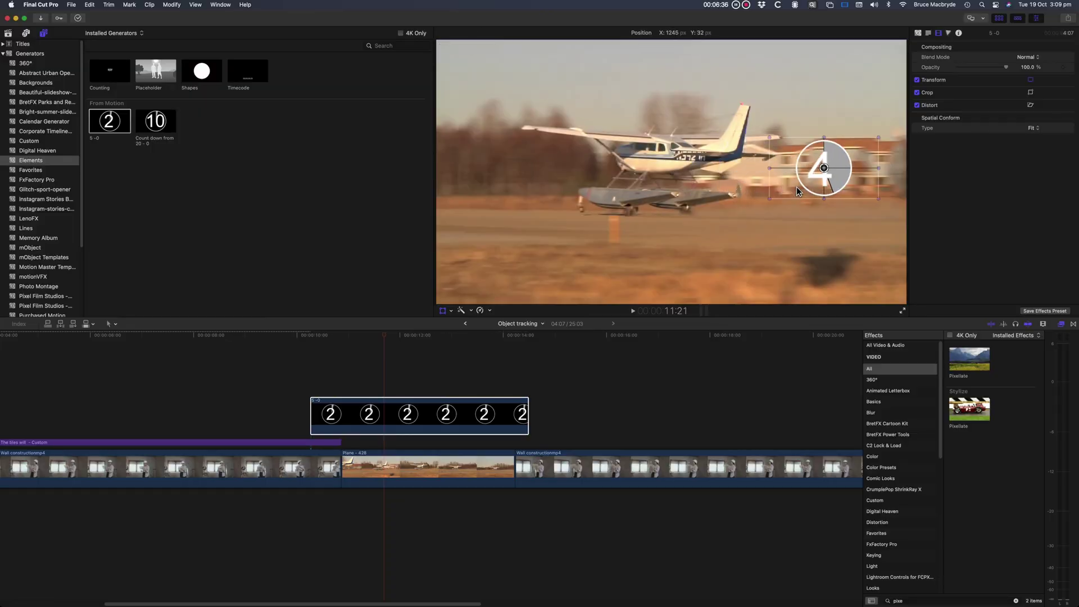
{"action": "left_click", "coordinate": [392, 415]}
{"action": "right_click", "coordinate": [526, 217]}
{"action": "left_click", "coordinate": [546, 228]}
{"action": "left_click_drag", "start_coordinate": [451, 407], "coordinate": [449, 407]}
{"action": "left_click", "coordinate": [699, 46]}
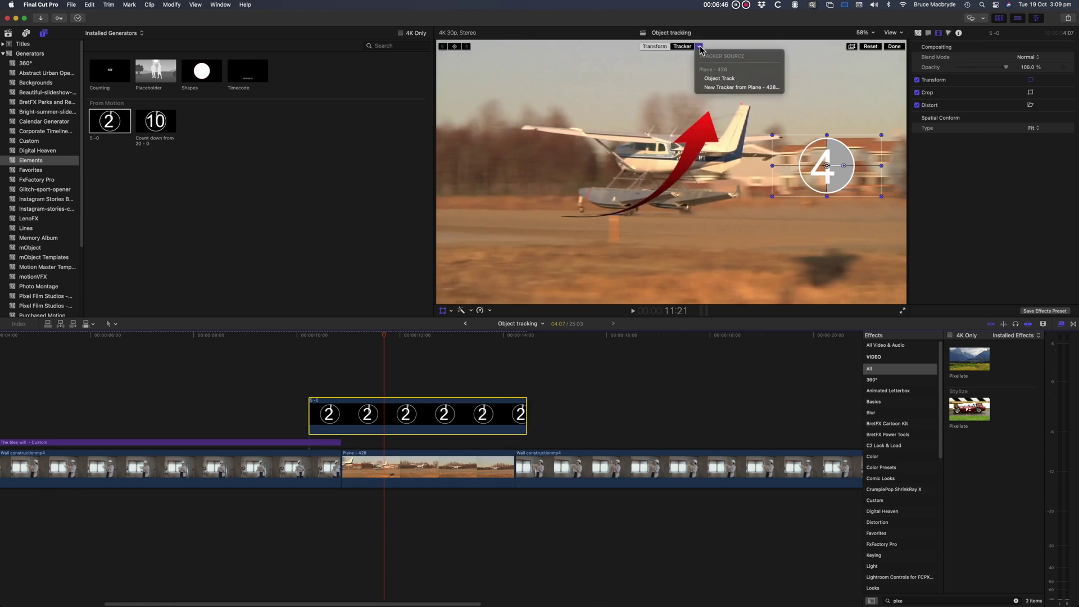
{"action": "left_click", "coordinate": [714, 79]}
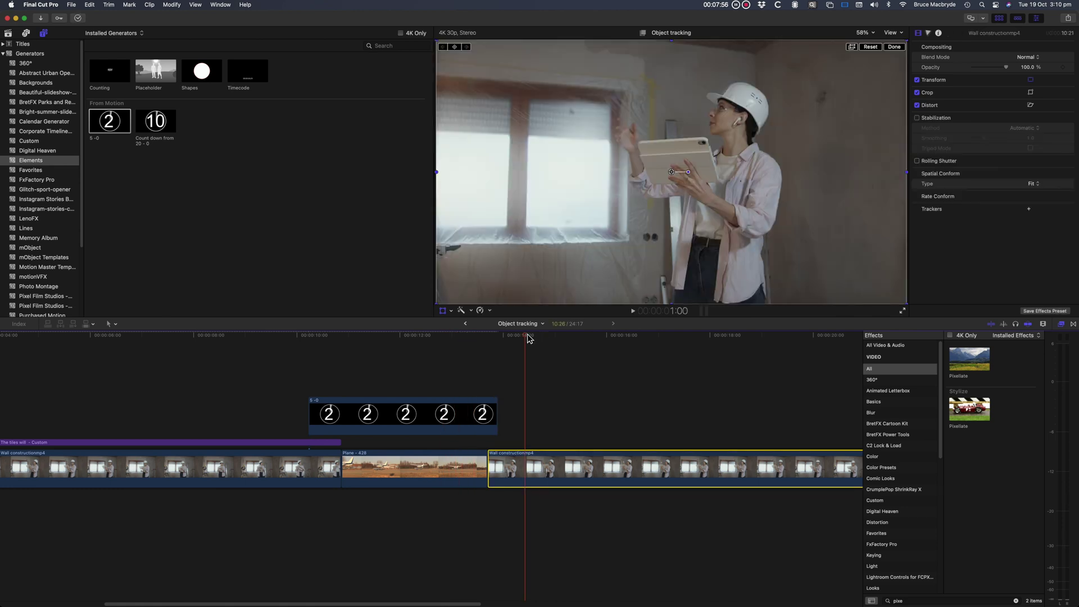
Skim to a frame where the woman's face is clear and drop Pixellate onto her face.
{"action": "left_click_drag", "start_coordinate": [529, 337], "coordinate": [712, 348]}
{"action": "scroll", "coordinate": [647, 393], "scroll_direction": "right", "scroll_amount": 3}
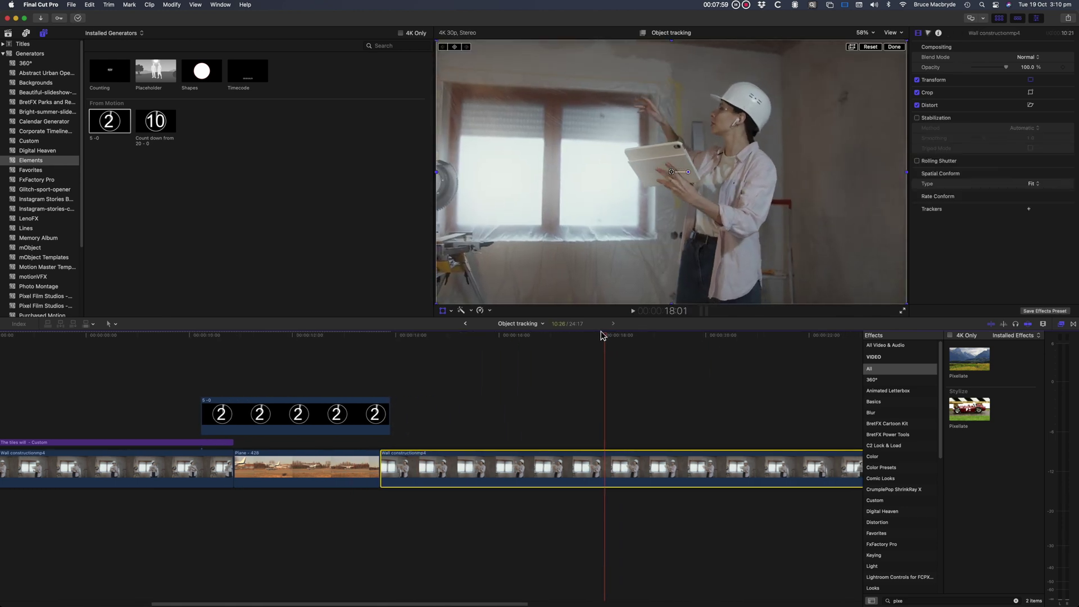
{"action": "left_click_drag", "start_coordinate": [604, 337], "coordinate": [732, 347]}
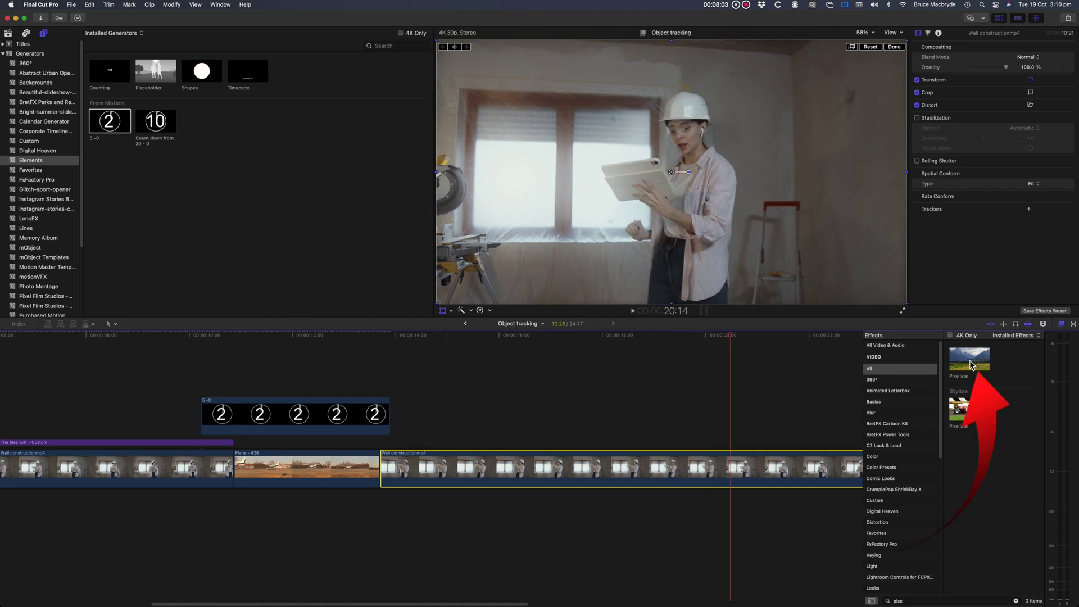
{"action": "left_click_drag", "start_coordinate": [969, 364], "coordinate": [712, 158]}
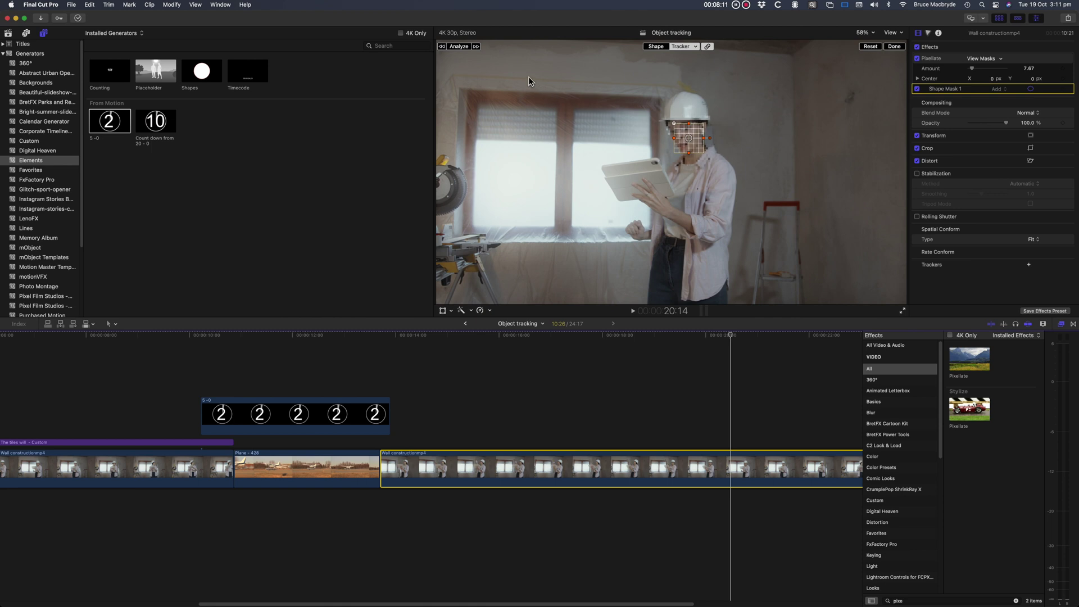
Analyze the face's movement, then play back from an earlier frame to check the pixelation stays on her face.
{"action": "left_click", "coordinate": [469, 46]}
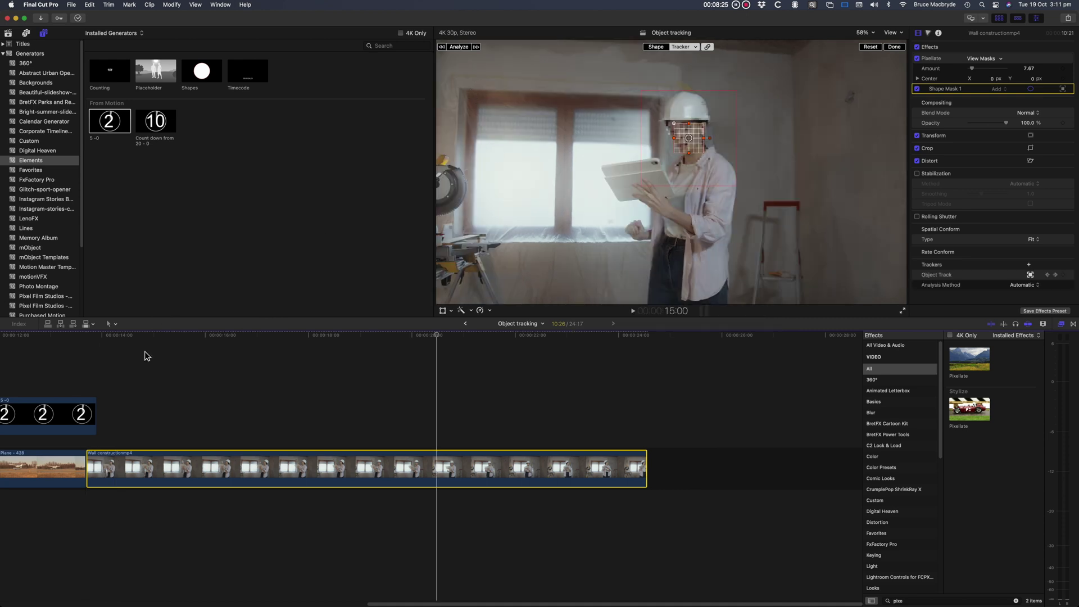
{"action": "left_click", "coordinate": [97, 340]}
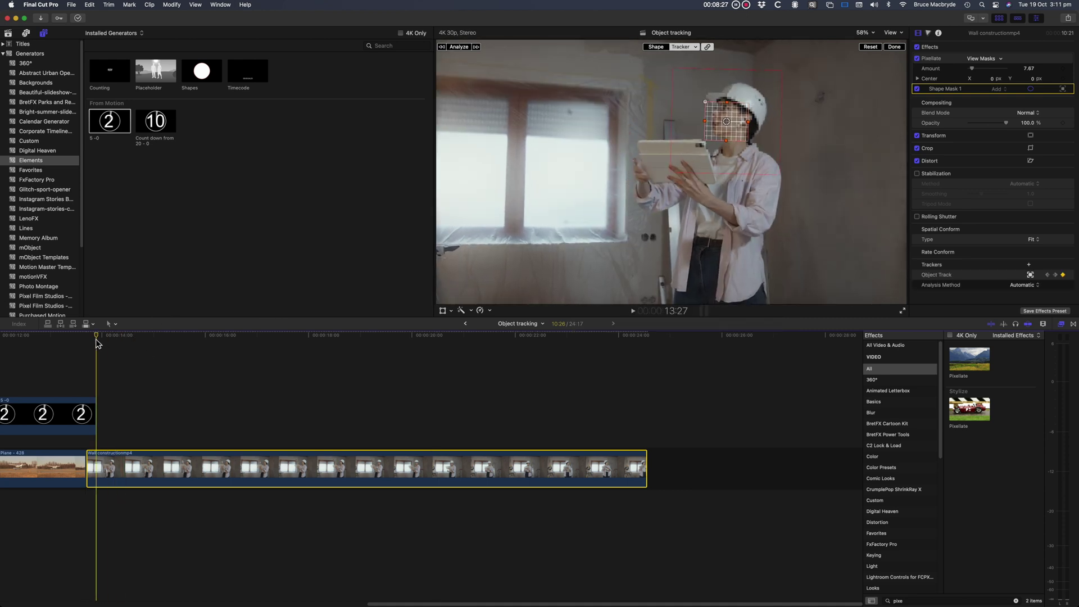
{"action": "key", "text": "space"}
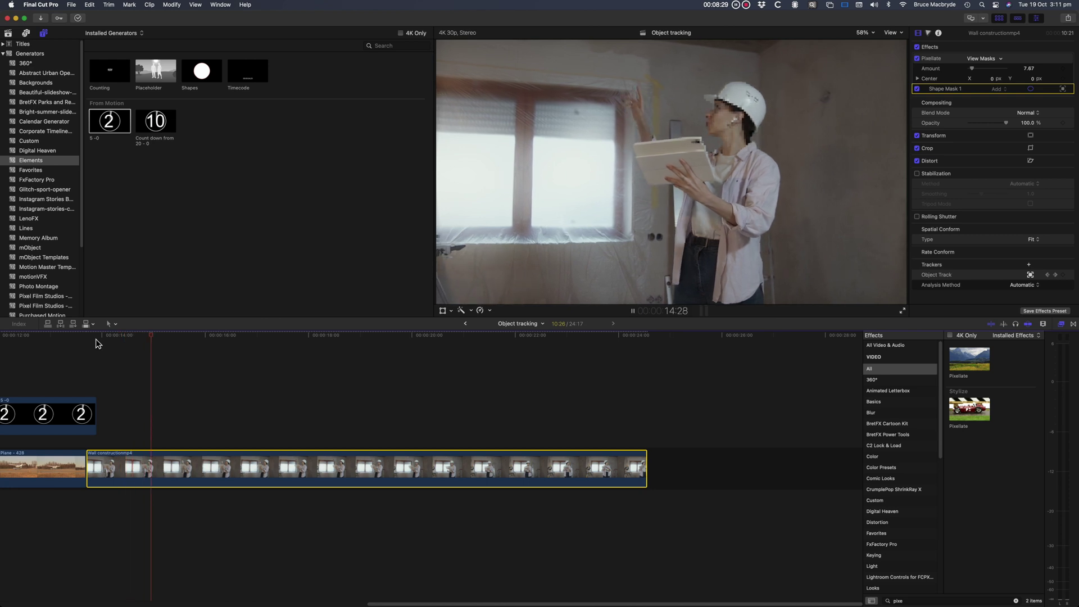
{"action": "key", "text": "space"}
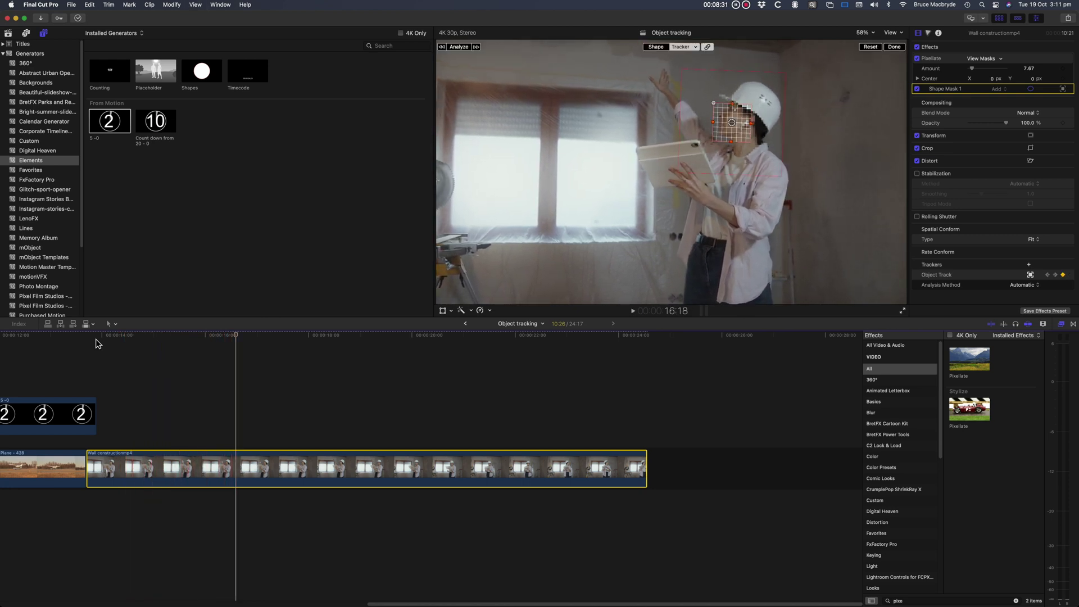